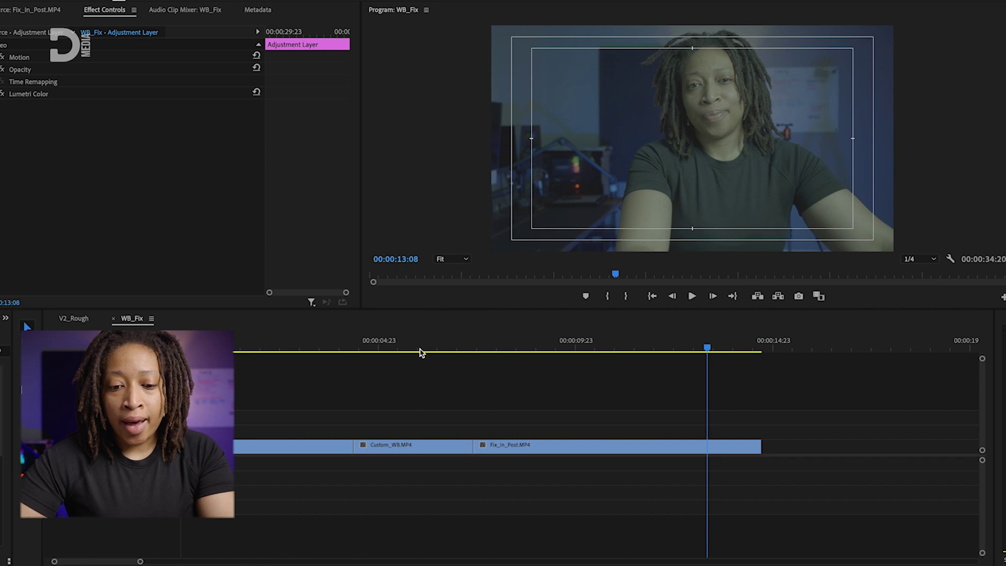
# Put the playhead on Fix_In_Post.MP4 and switch to the Color workspace
pyautogui.click(417, 344)
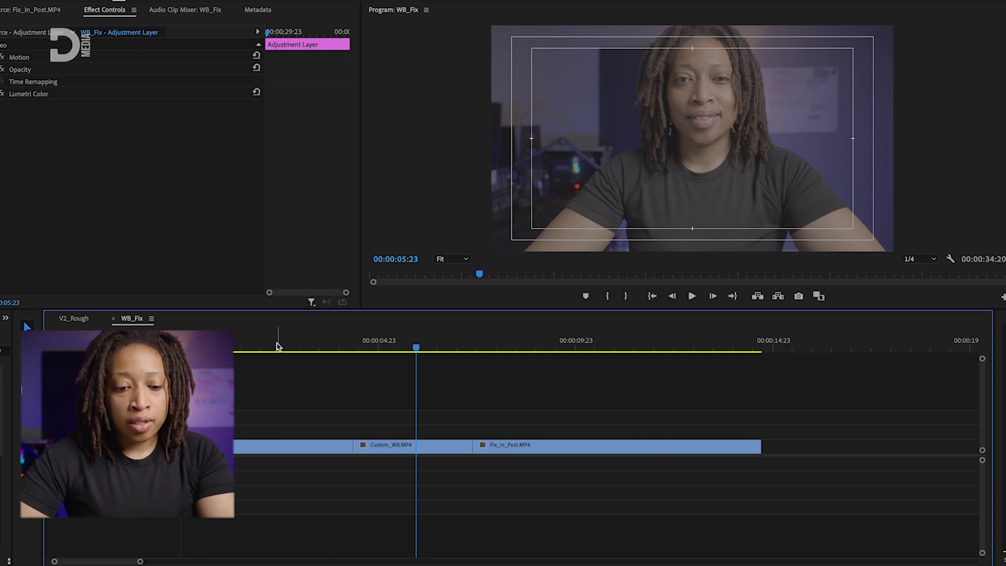
pyautogui.click(278, 346)
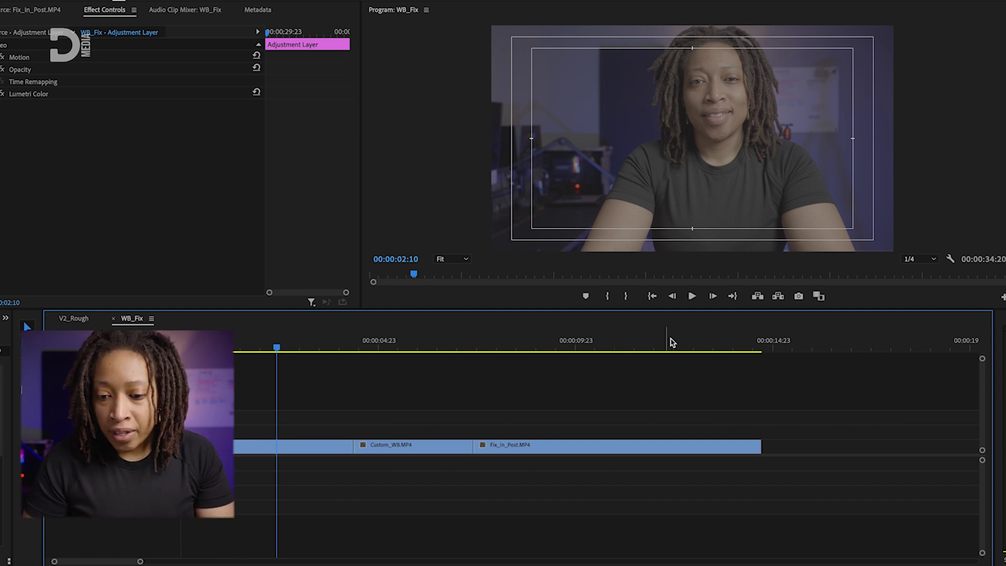
pyautogui.click(688, 346)
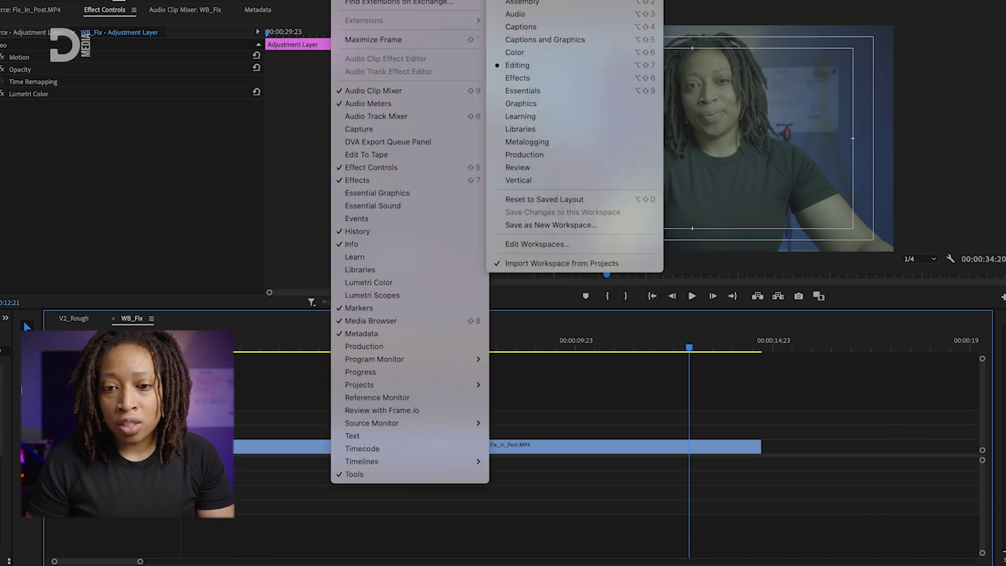
pyautogui.click(565, 61)
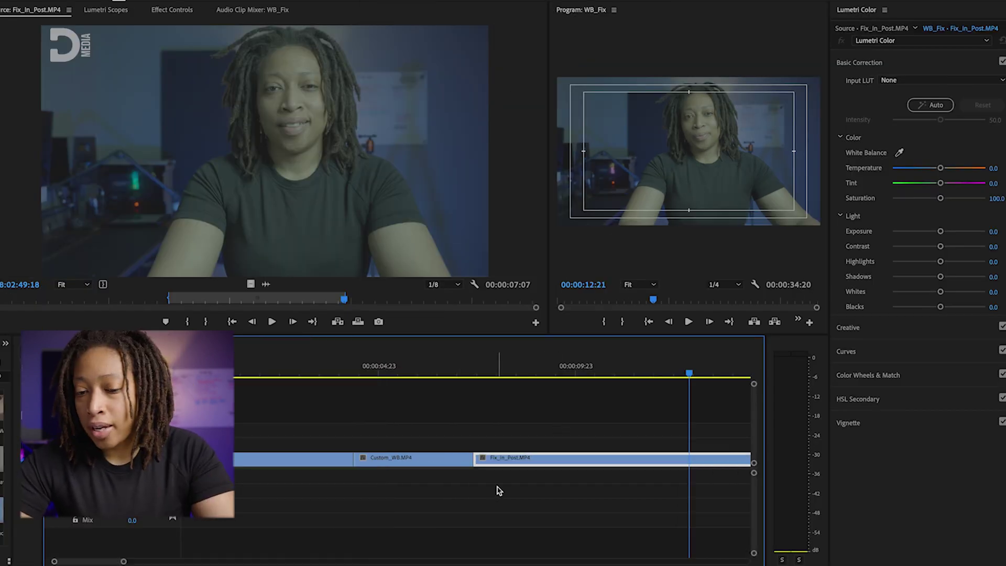
# Arm the Lumetri White Balance eyedropper for Fix_In_Post.MP4
pyautogui.scroll(-1, 566, 485)
pyautogui.scroll(-1, 565, 485)
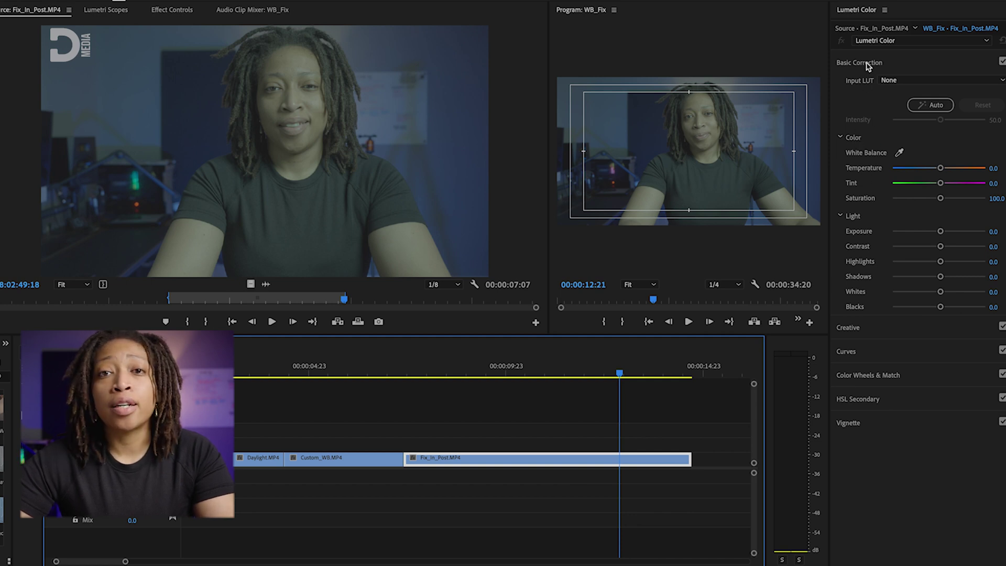
pyautogui.click(900, 153)
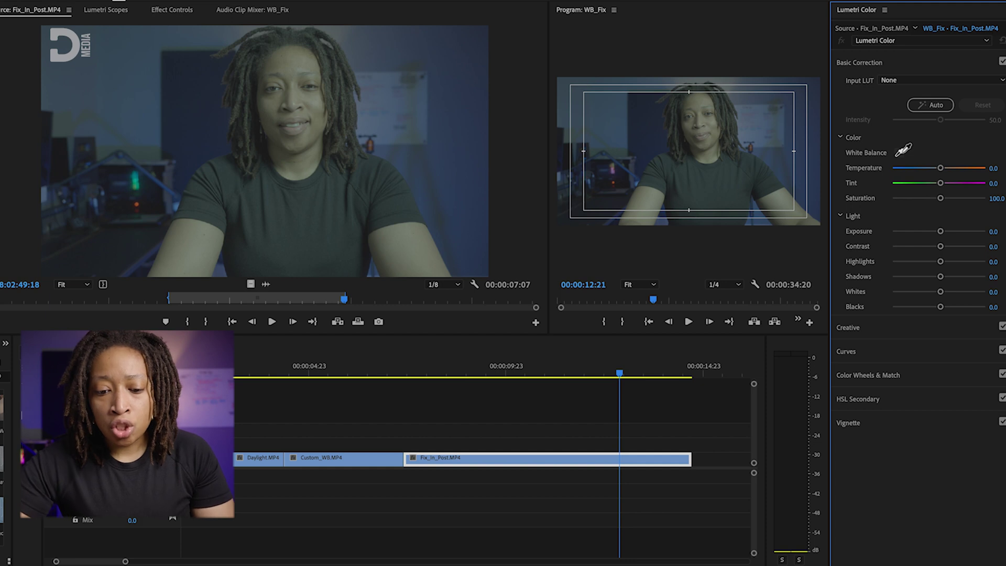
# Move the playhead to the frame of Fix_In_Post.MP4 that shows the grey card
pyautogui.click(477, 373)
pyautogui.click(477, 371)
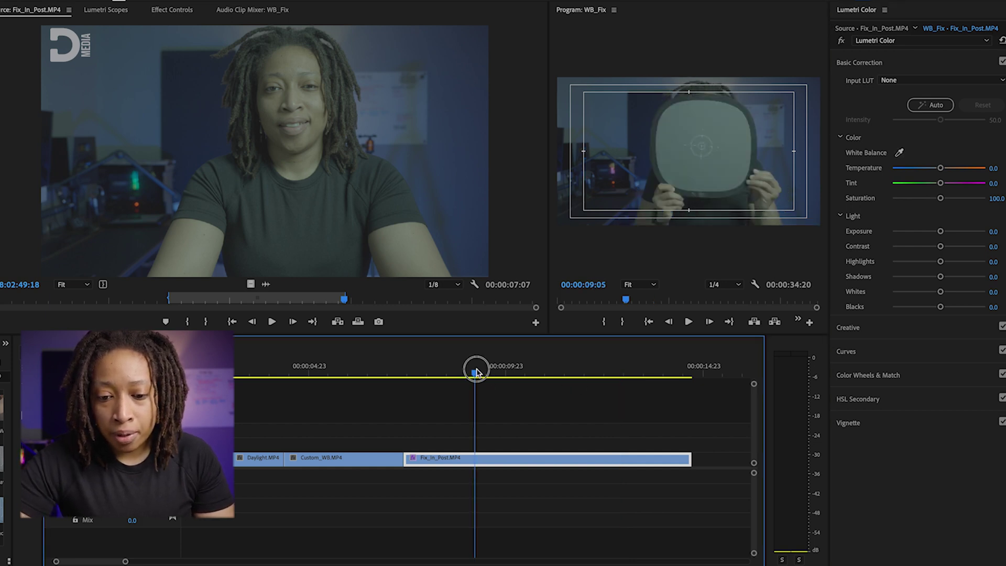
pyautogui.click(474, 372)
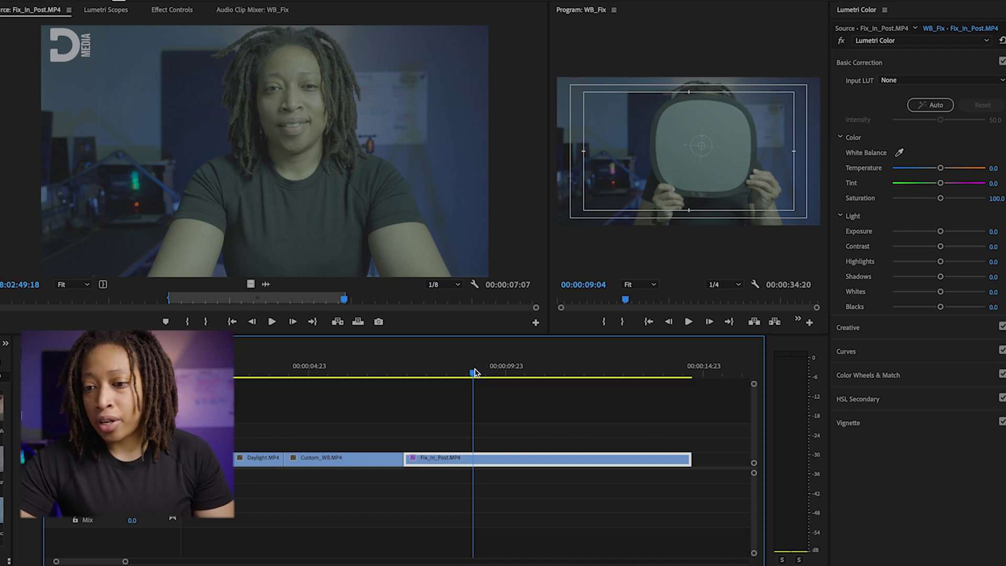
# Sample the grey card centre, giving Temperature 24.0 and Tint 19.7, then review the corrected shot
pyautogui.click(898, 152)
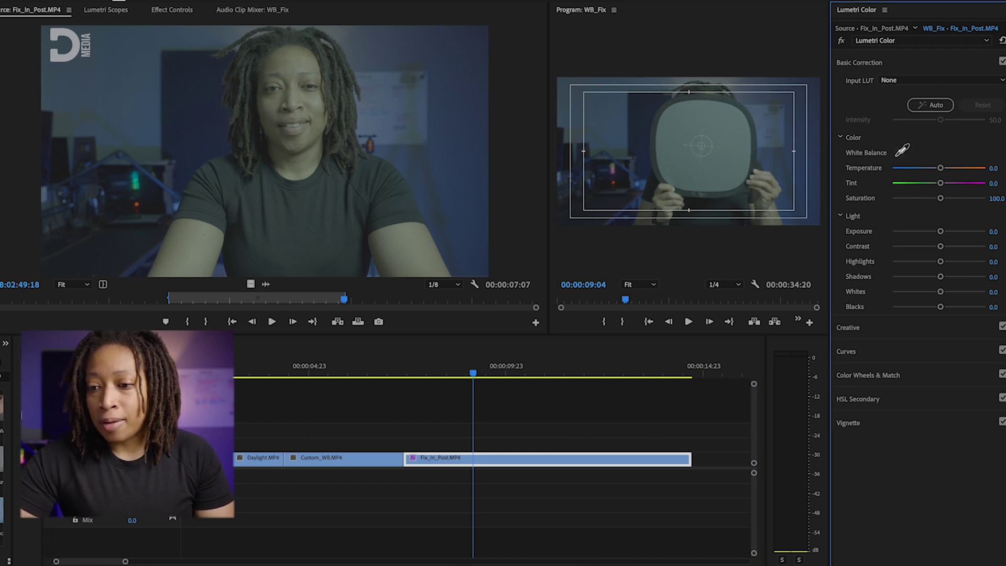
pyautogui.click(707, 141)
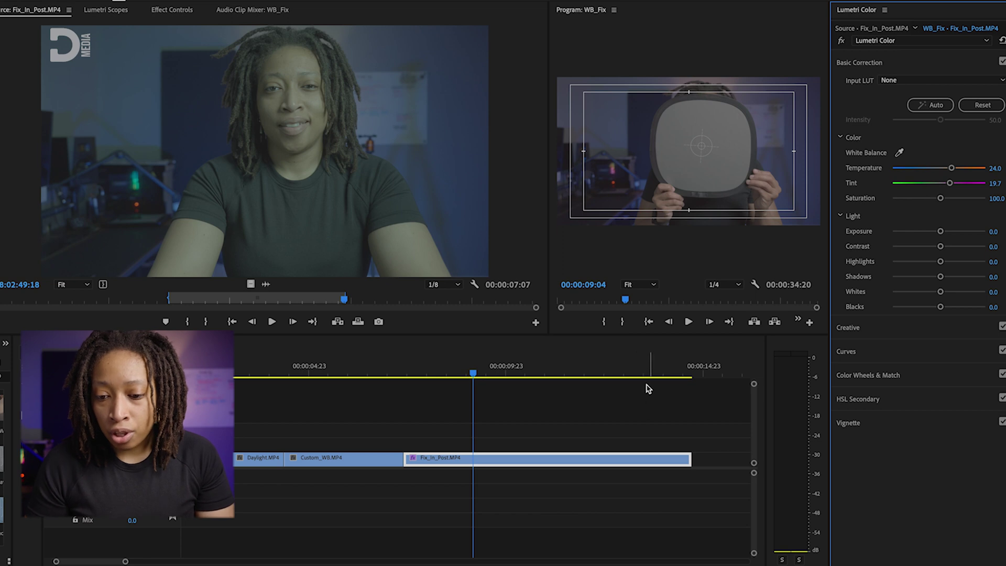
pyautogui.click(627, 372)
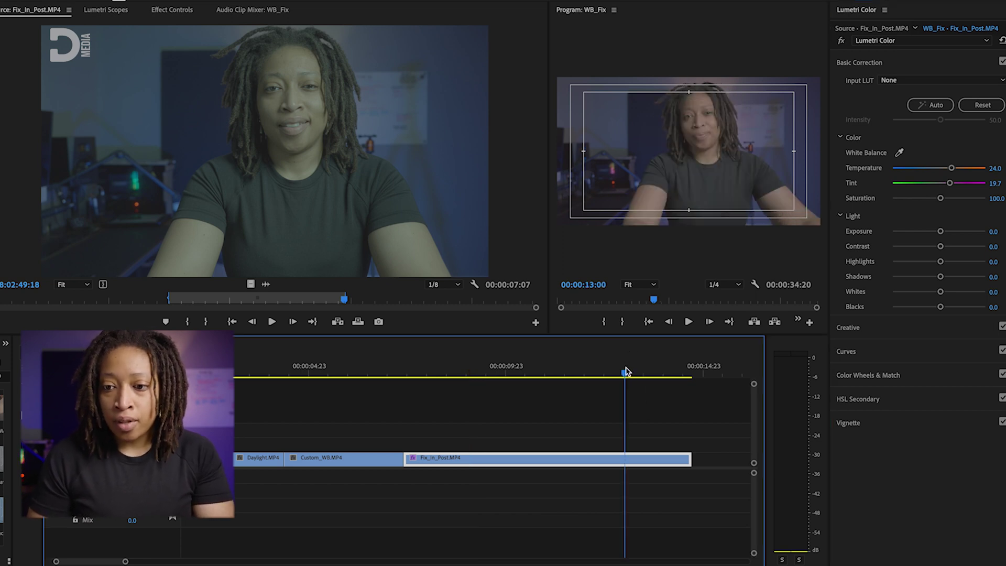
pyautogui.scroll(2, 602, 467)
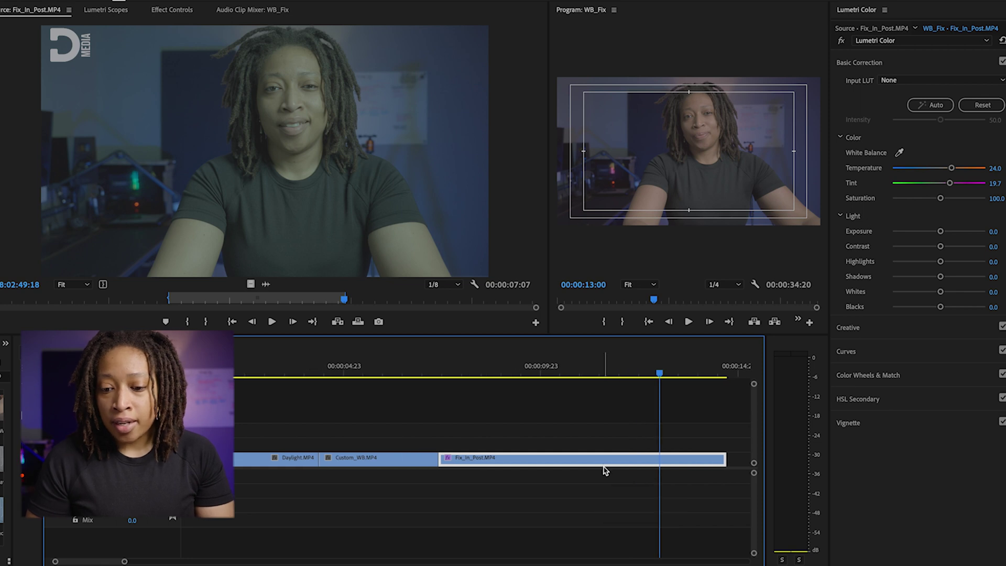
pyautogui.scroll(1, 604, 469)
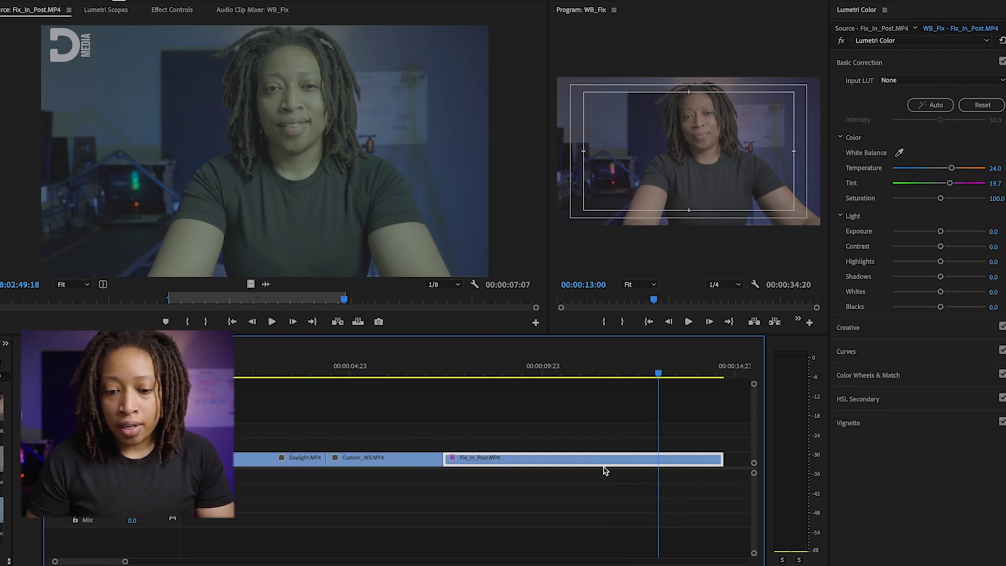
pyautogui.click(403, 372)
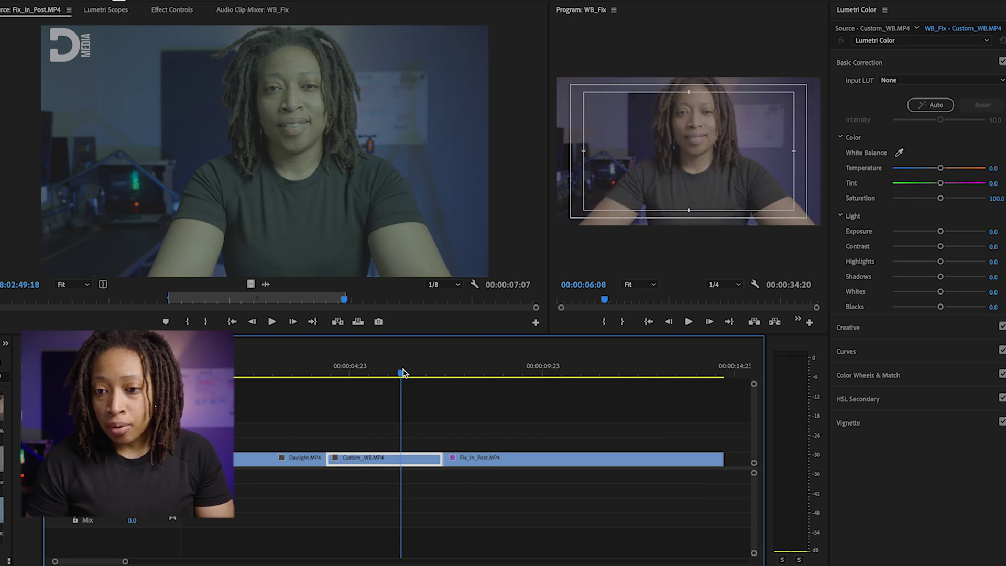
pyautogui.click(677, 371)
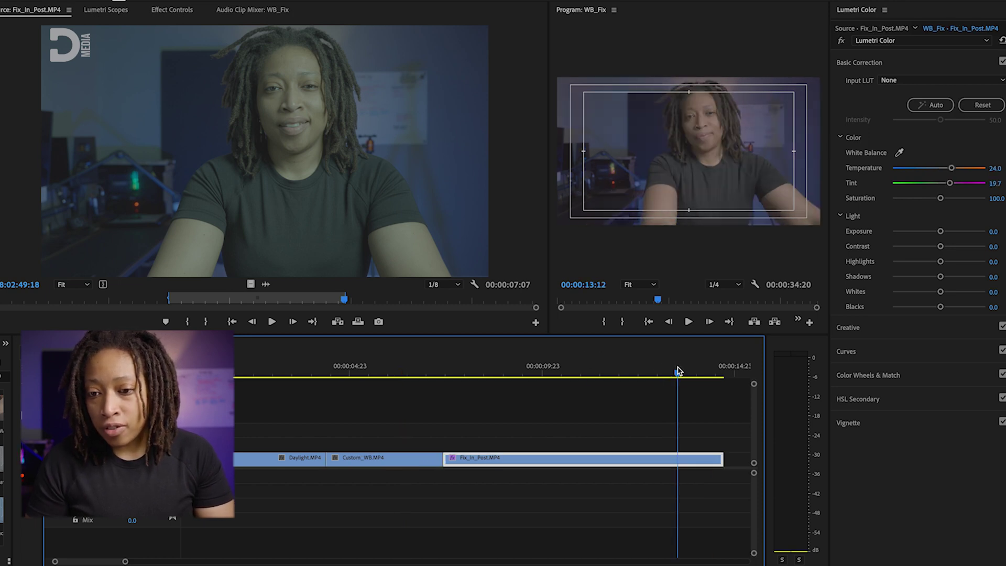
pyautogui.click(390, 372)
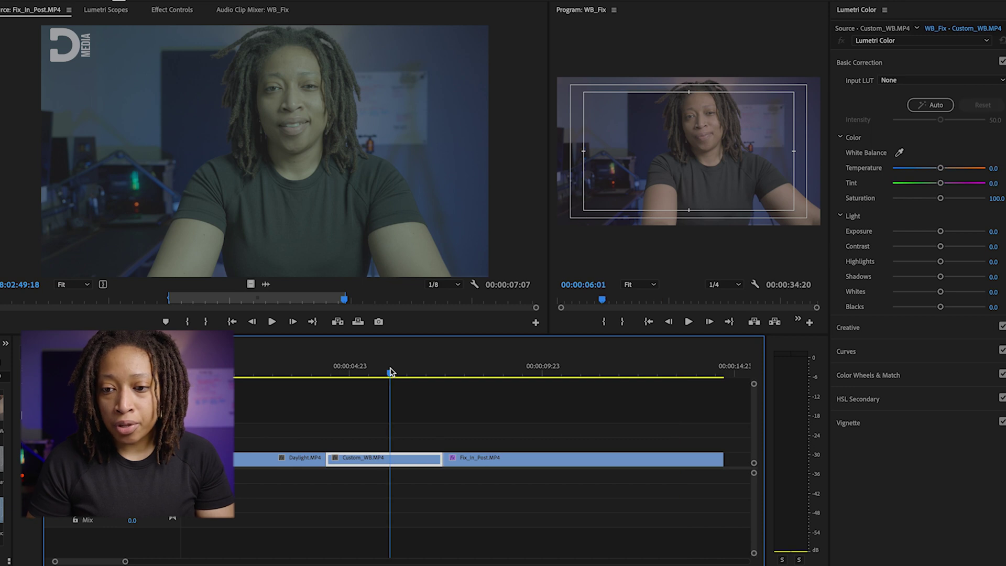
pyautogui.click(246, 372)
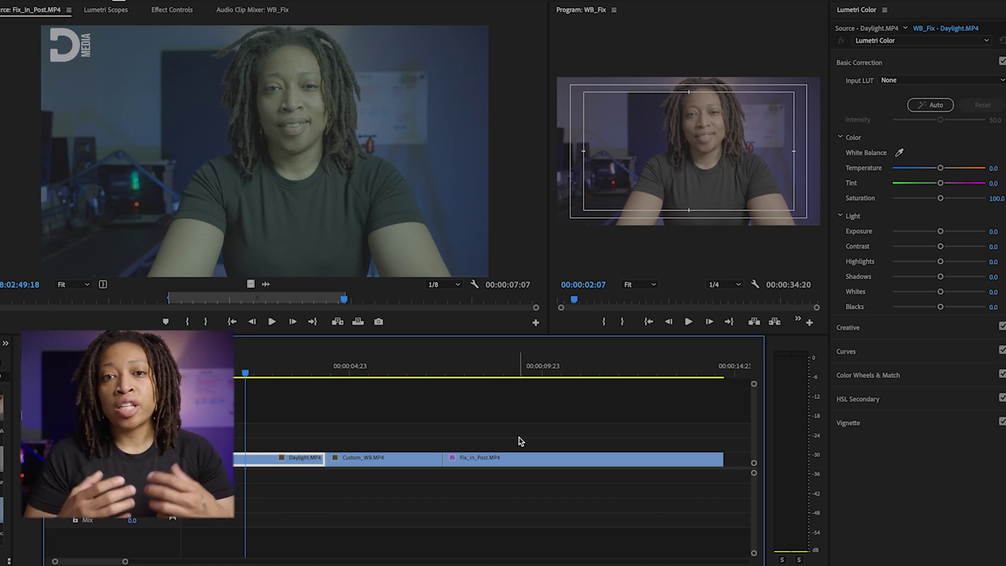
pyautogui.scroll(-1, 556, 480)
# Shift the LUT adjustment layer left on V2 and stretch it over all three clips
pyautogui.scroll(-4, 555, 480)
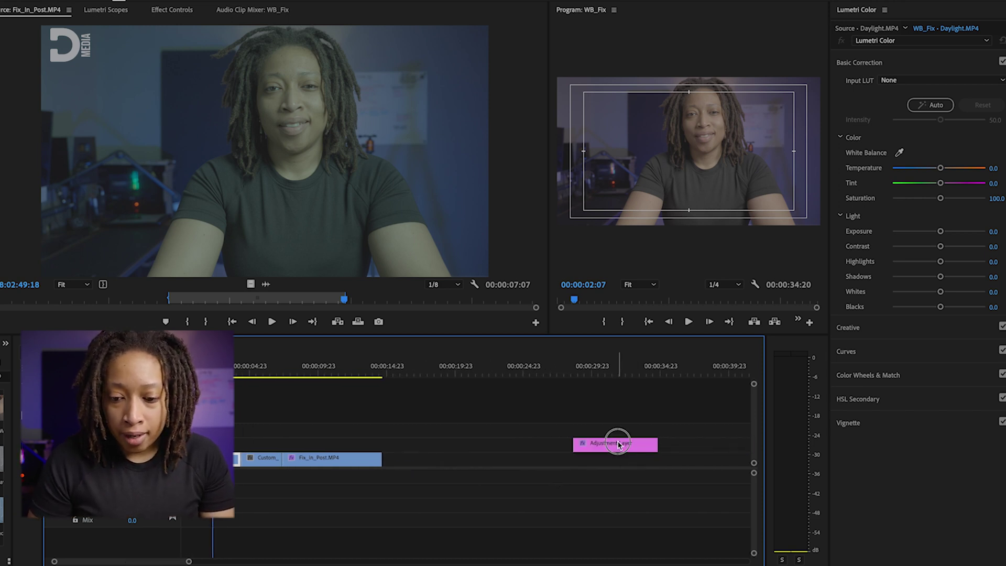
pyautogui.moveTo(618, 444); pyautogui.dragTo(453, 448)
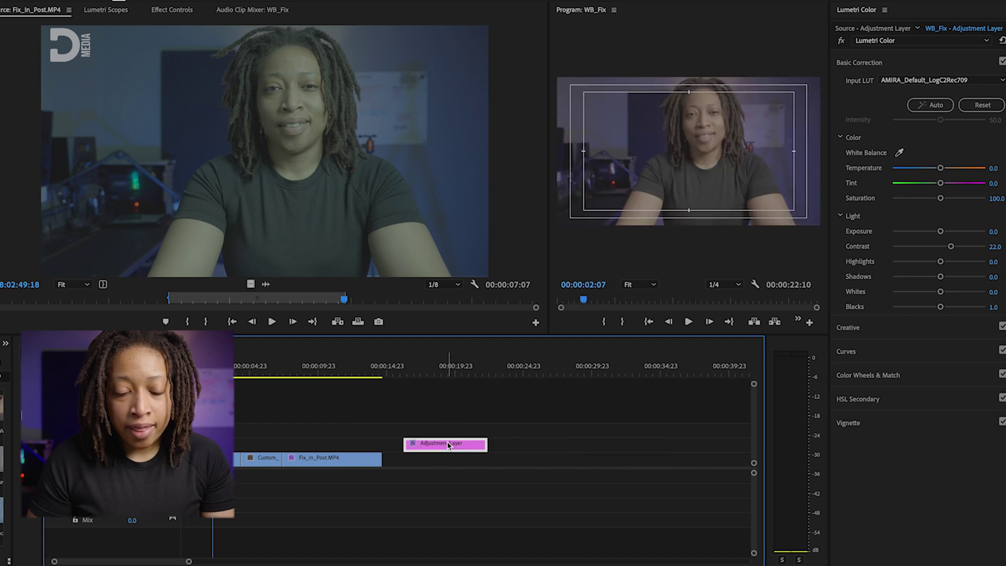
pyautogui.click(264, 369)
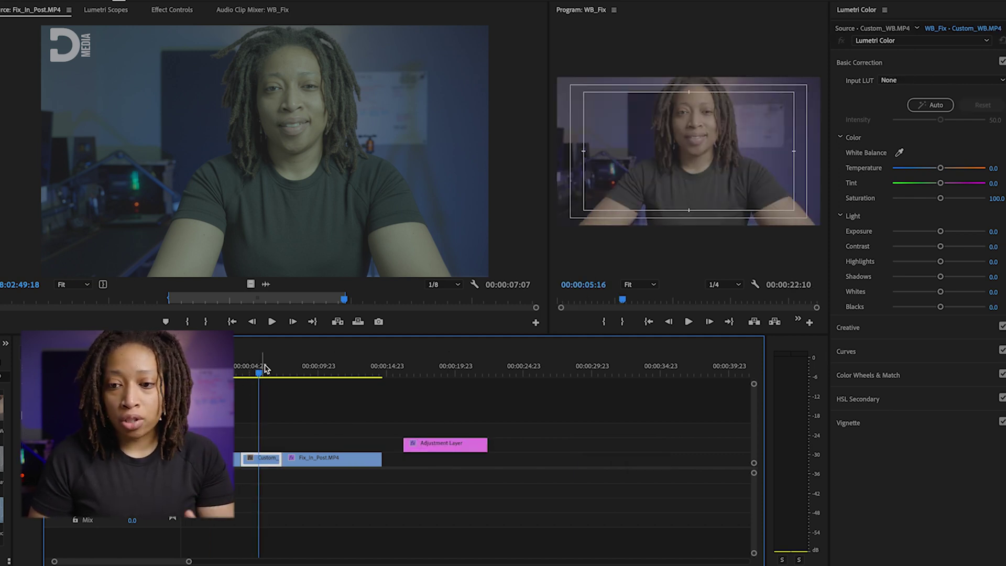
pyautogui.click(344, 368)
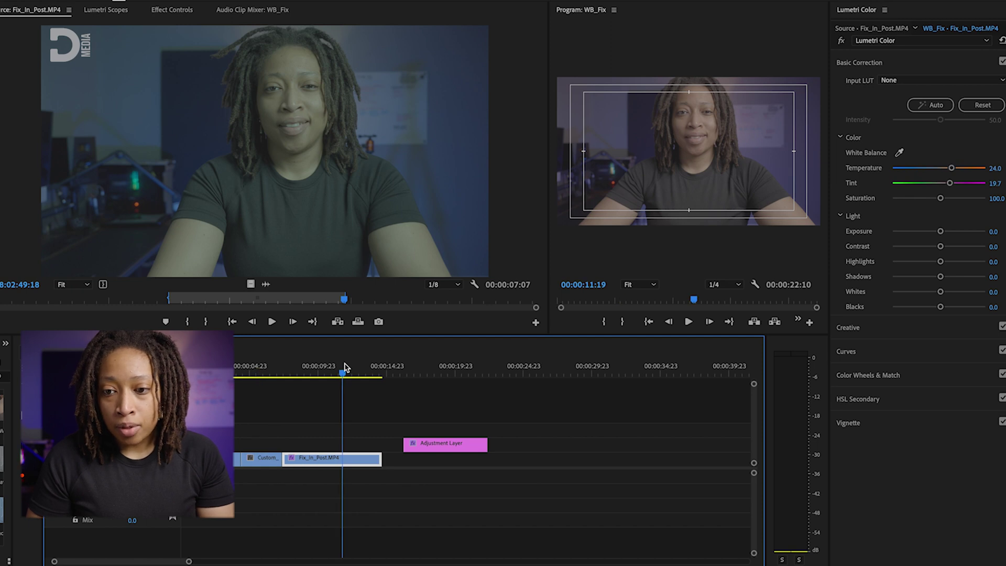
pyautogui.press('space')
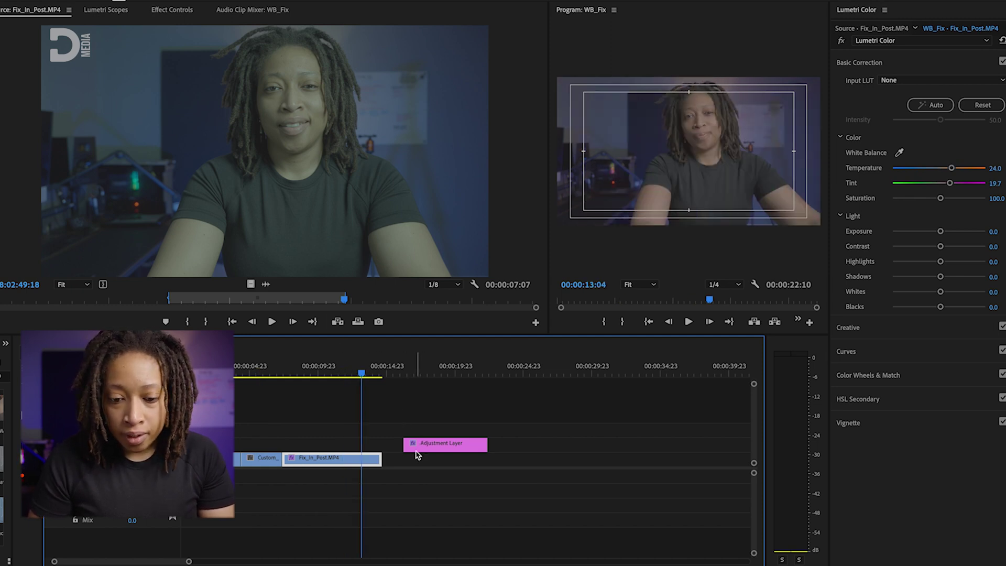
pyautogui.moveTo(407, 443); pyautogui.dragTo(230, 439)
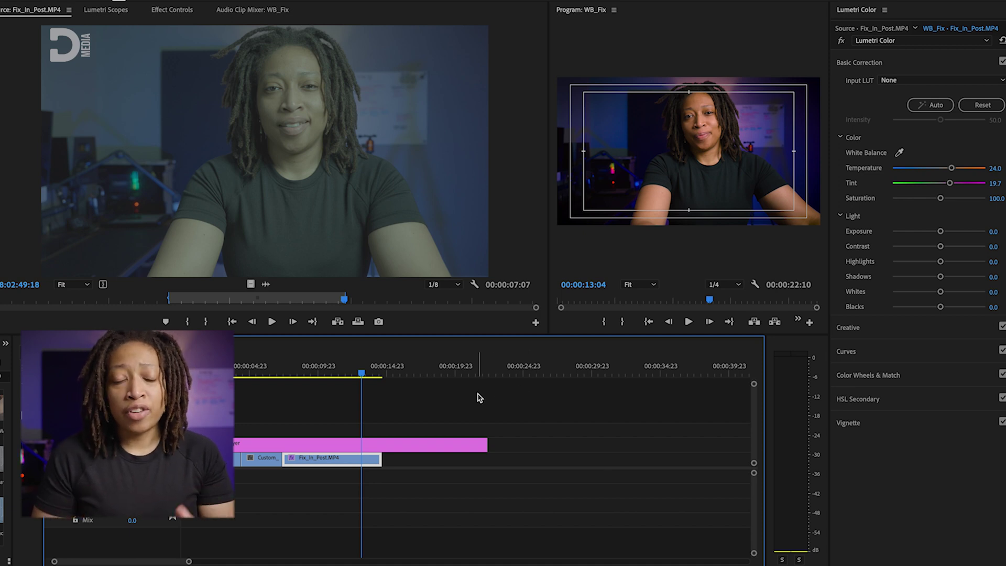
pyautogui.click(263, 369)
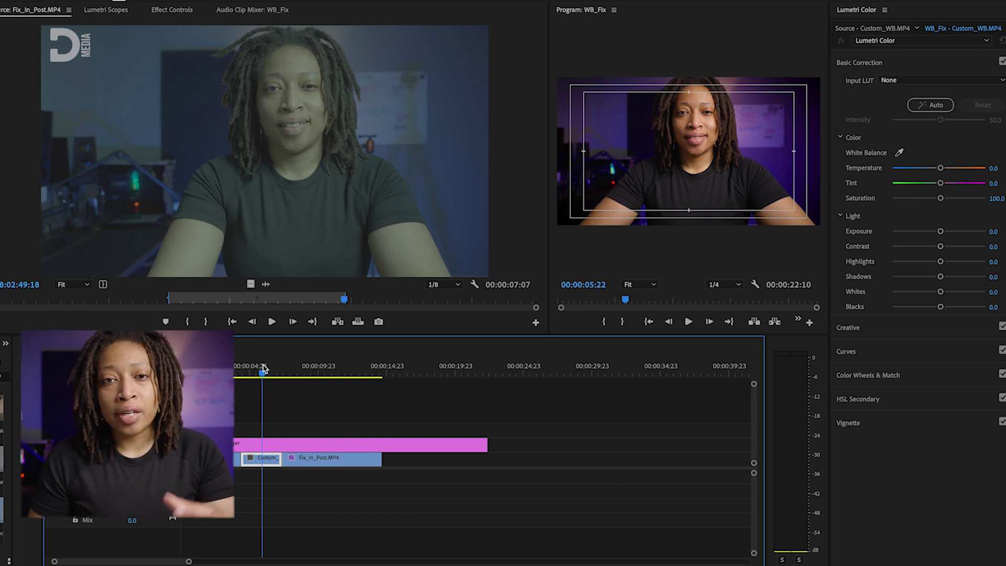
pyautogui.click(196, 369)
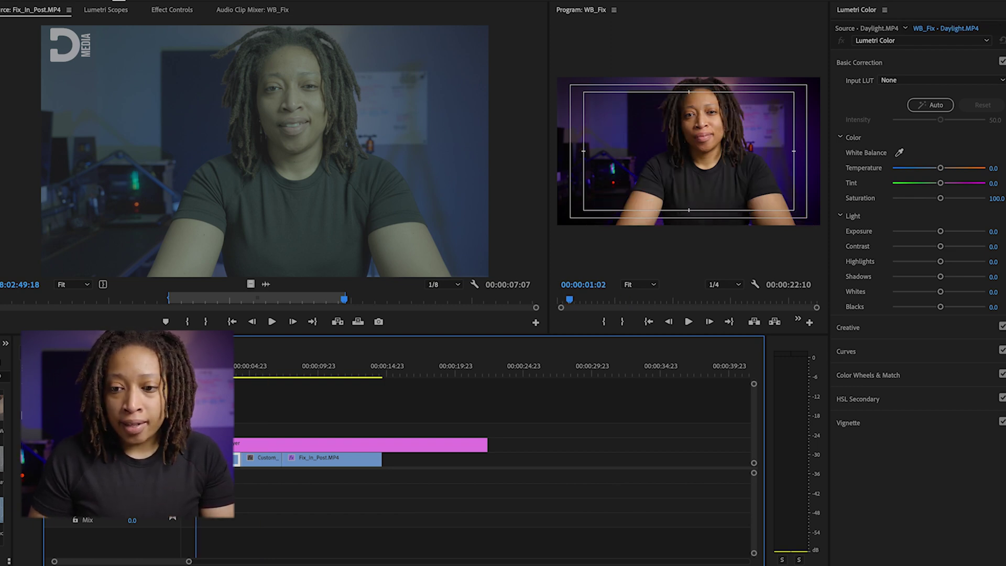
pyautogui.click(348, 371)
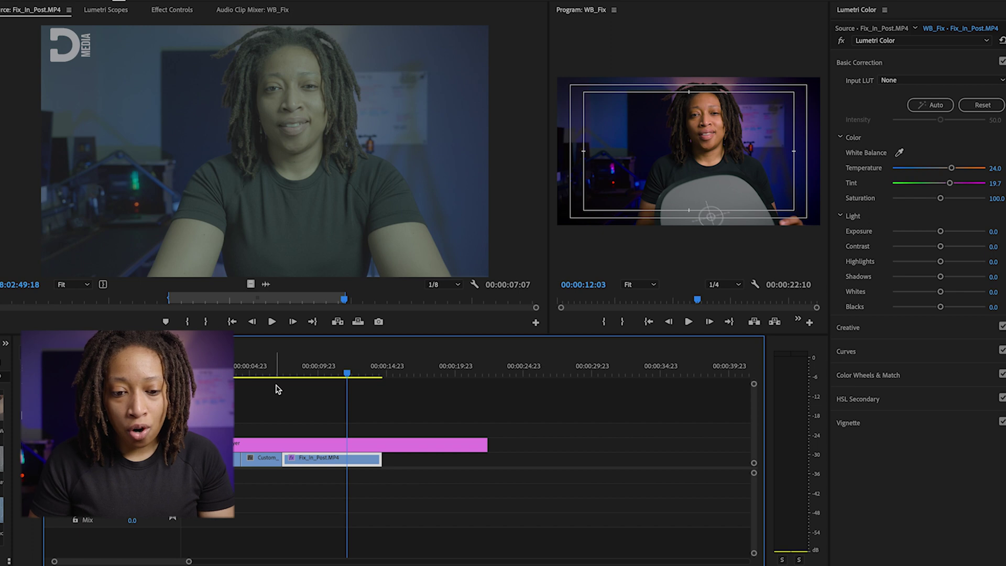
pyautogui.click(265, 373)
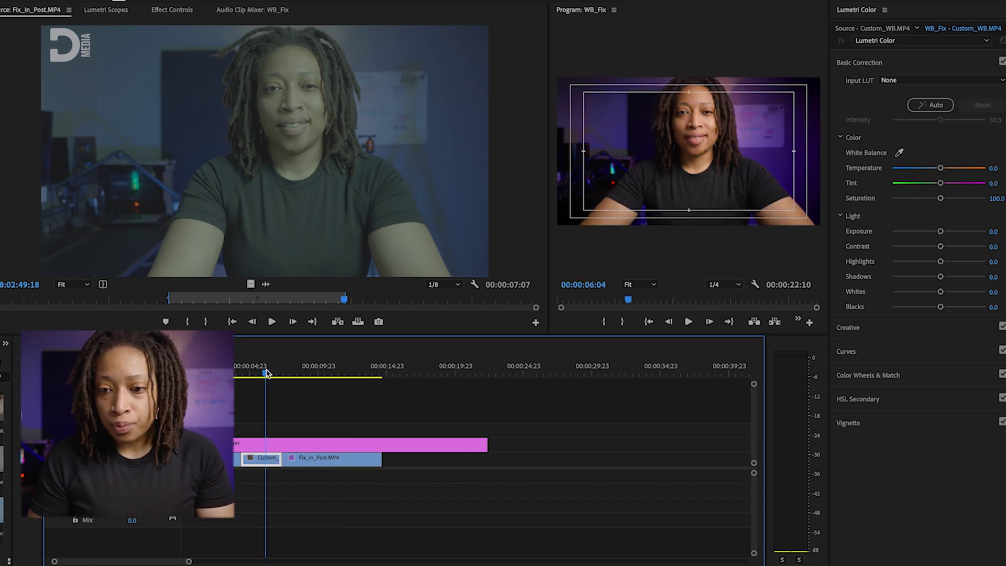
pyautogui.click(213, 372)
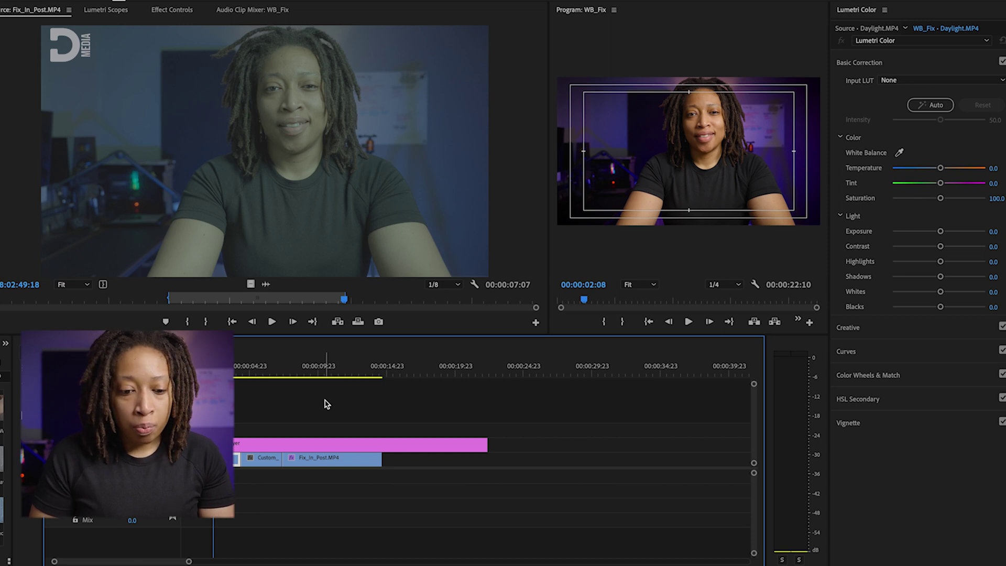
pyautogui.click(365, 373)
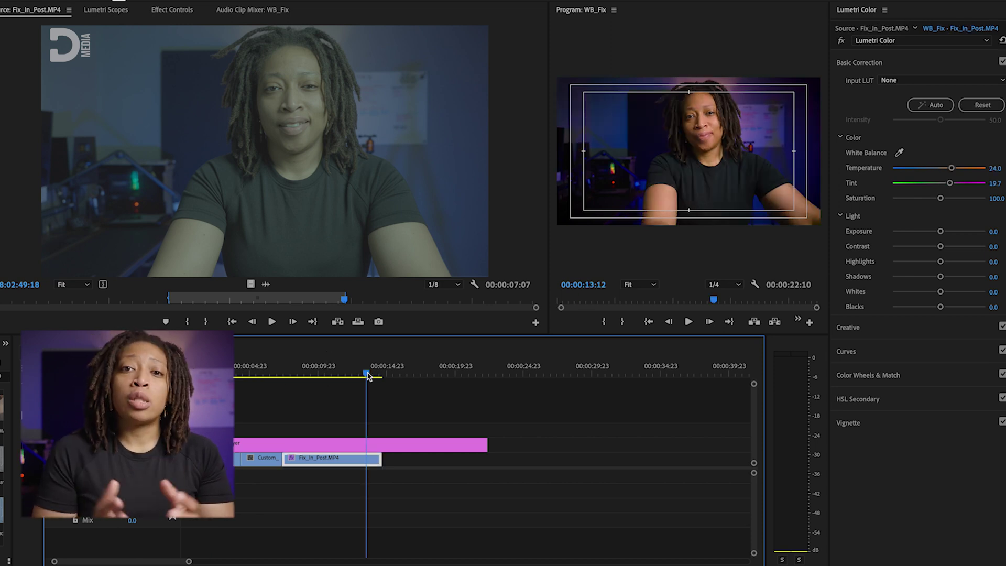